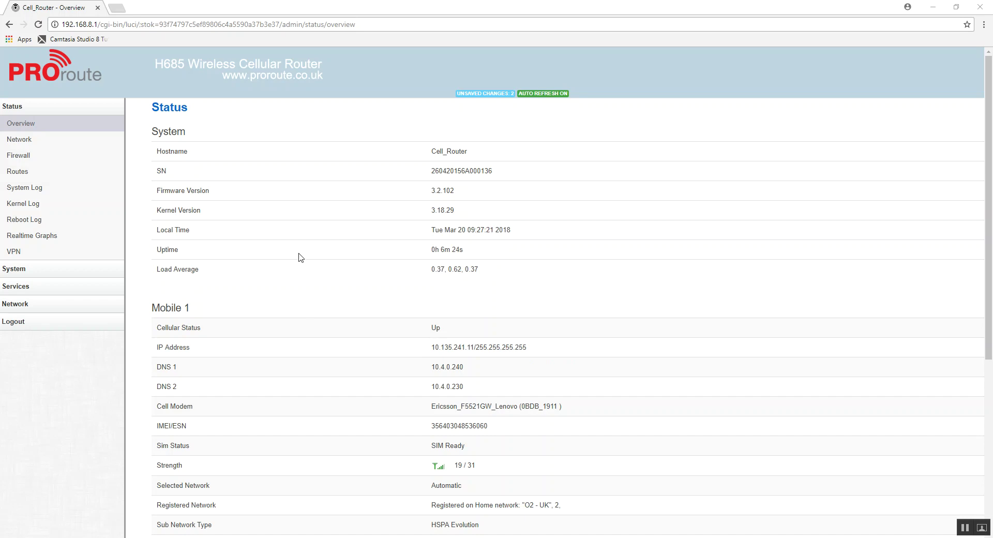
Replace the mobile connection's APN 3gnet with wlapn.com and apply the change.
{"action": "left_click", "coordinate": [23, 305]}
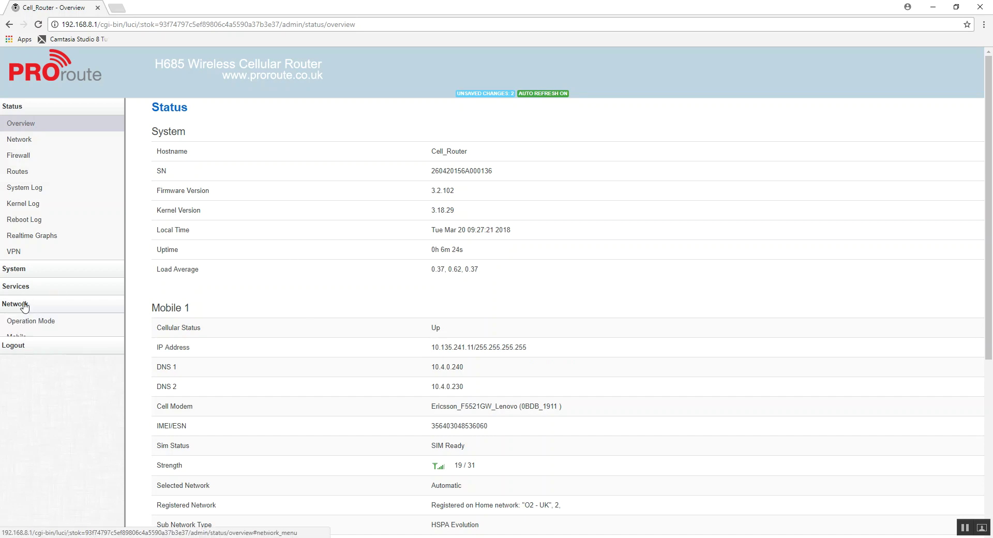
{"action": "left_click", "coordinate": [24, 341]}
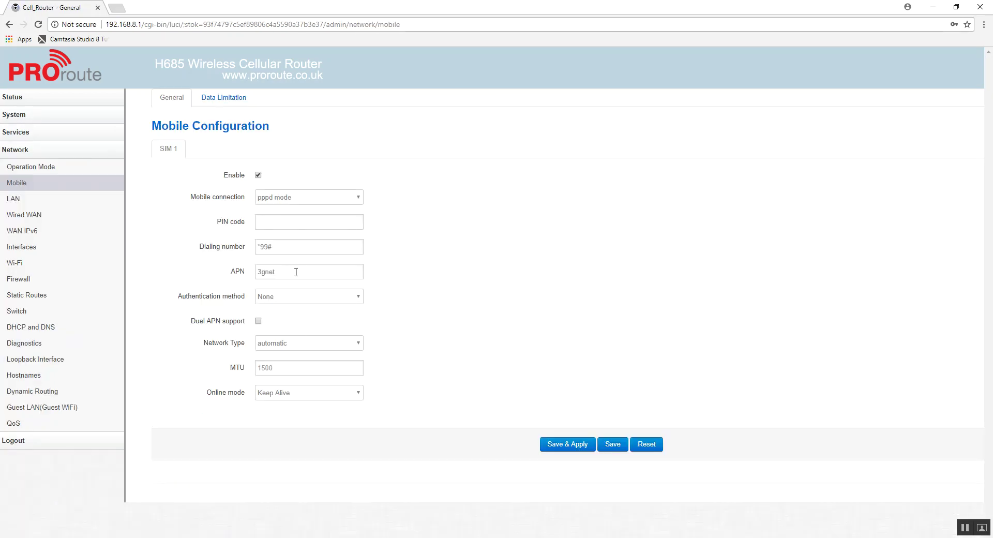
{"action": "left_click_drag", "start_coordinate": [296, 272], "coordinate": [231, 272]}
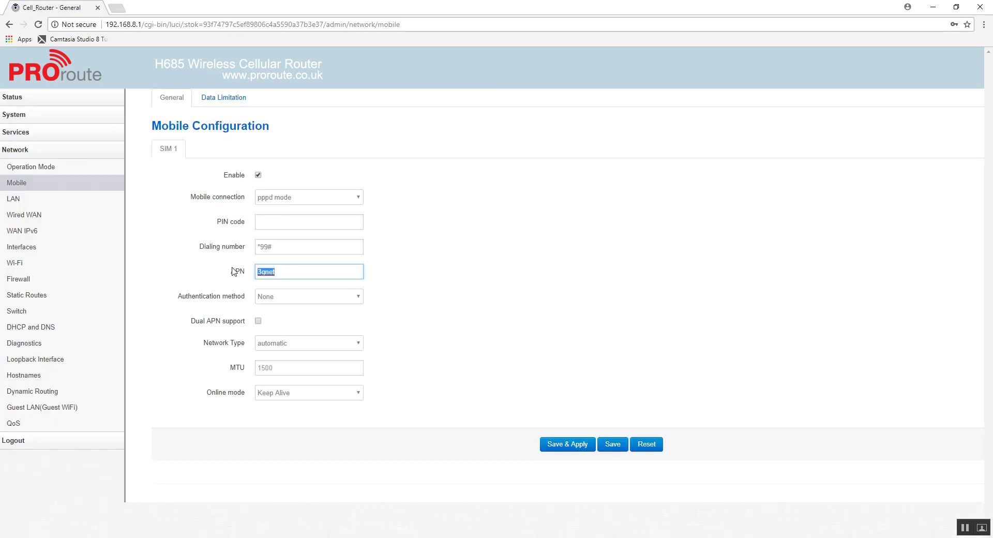
{"action": "type", "text": "wlapn.com"}
{"action": "left_click", "coordinate": [281, 283]}
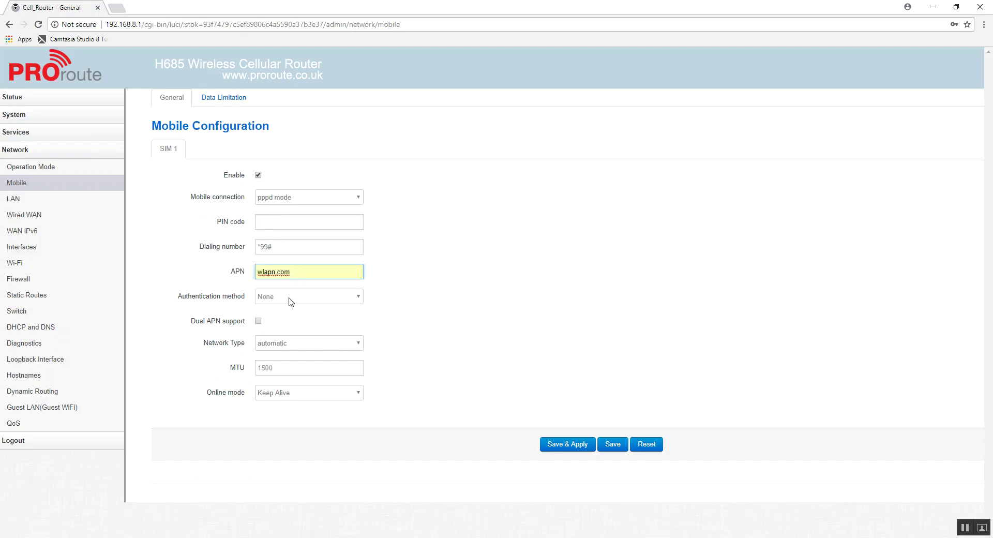
{"action": "left_click", "coordinate": [568, 446]}
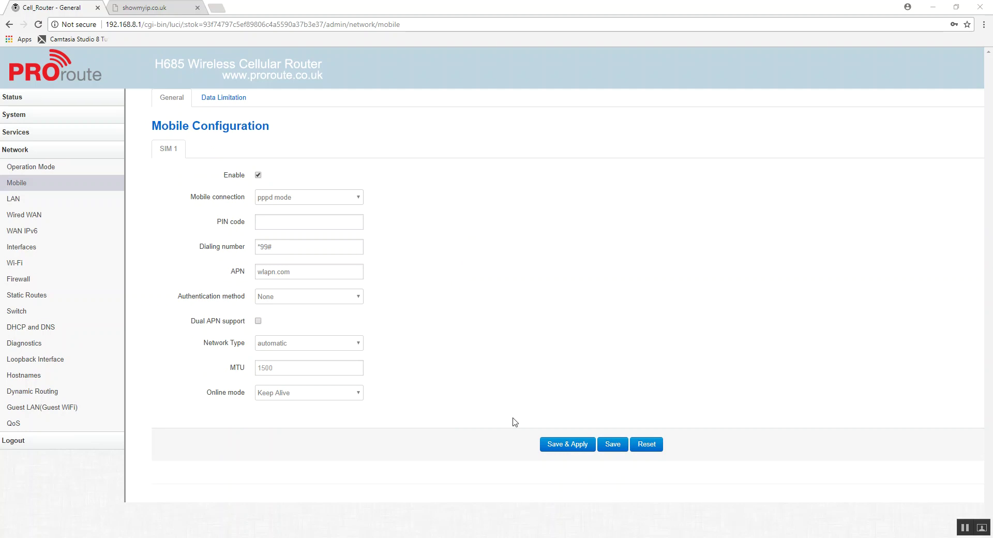
{"action": "left_click", "coordinate": [20, 97]}
Confirm the cellular link shows Up and the public IP reads 193.192.197.14.
{"action": "left_click", "coordinate": [23, 114]}
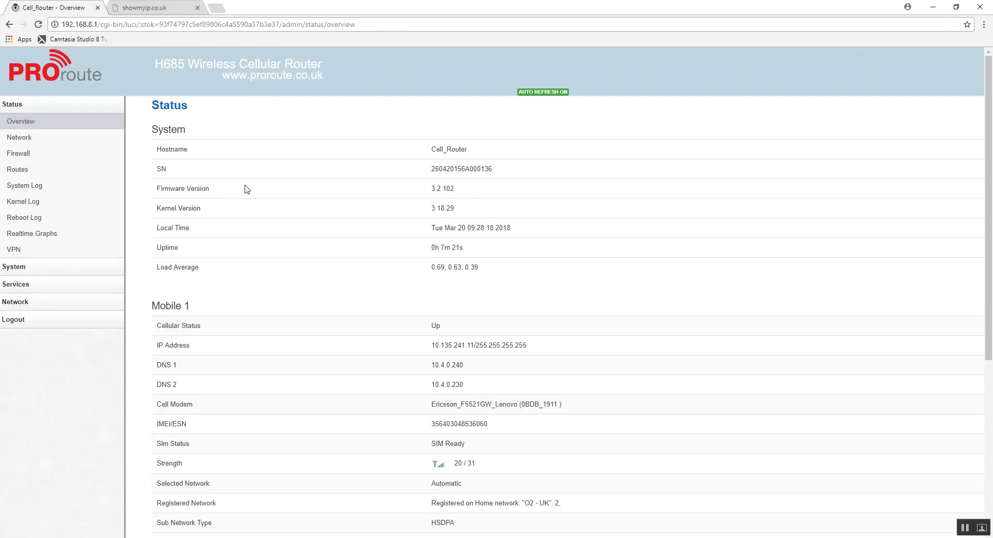
{"action": "left_click_drag", "start_coordinate": [446, 327], "coordinate": [419, 327]}
{"action": "left_click", "coordinate": [156, 11]}
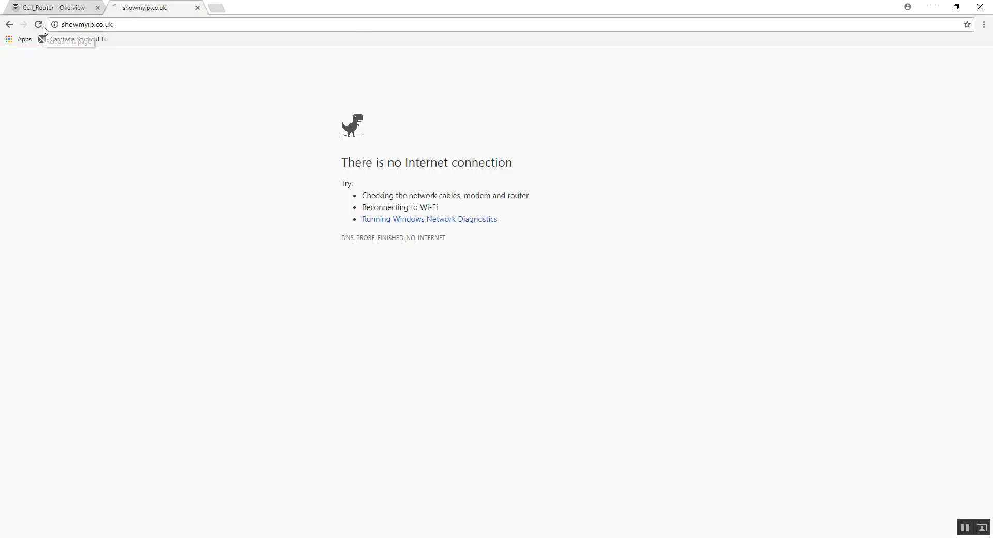
{"action": "left_click", "coordinate": [38, 24]}
{"action": "left_click_drag", "start_coordinate": [442, 355], "coordinate": [645, 359]}
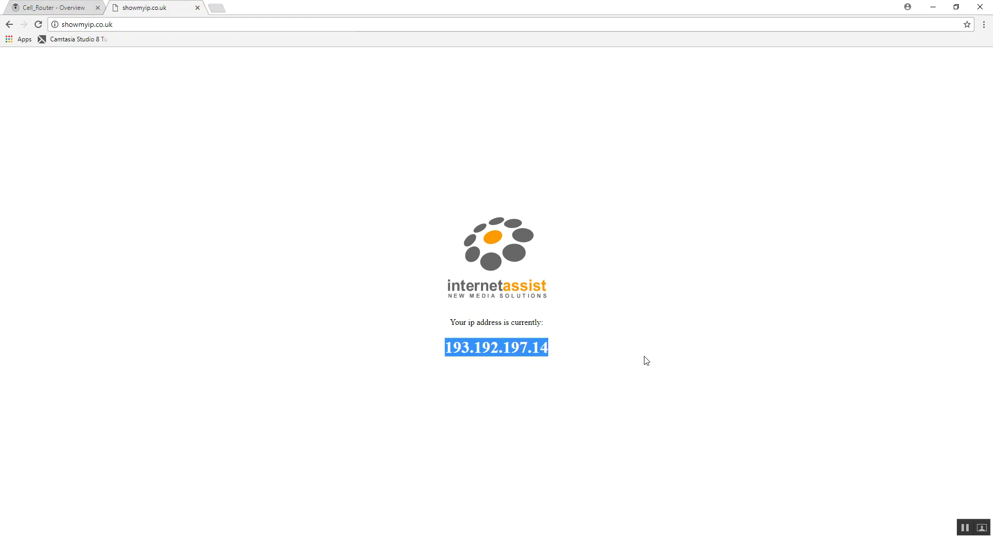
Return to the router and open the Wired WAN interface settings.
{"action": "left_click", "coordinate": [50, 8]}
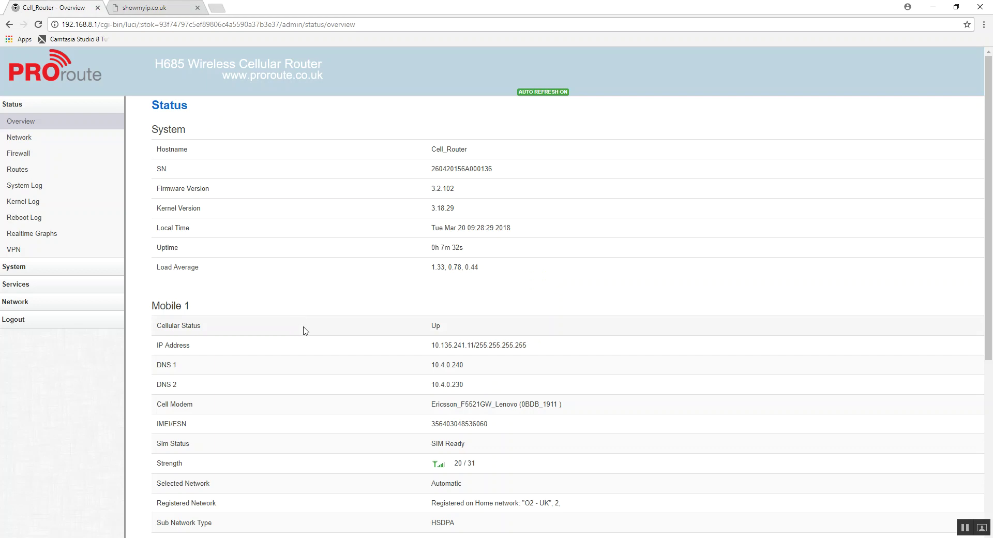
{"action": "left_click", "coordinate": [29, 305]}
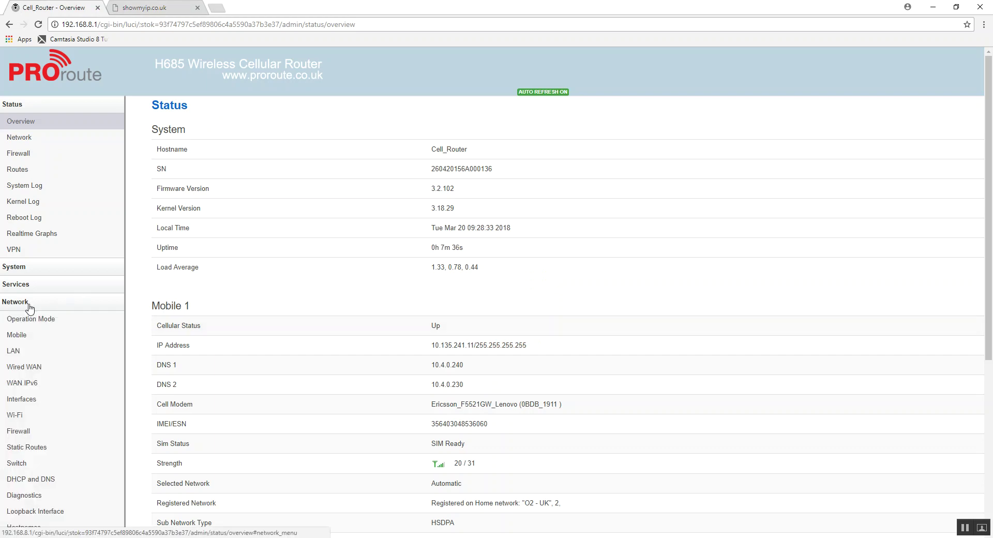
{"action": "left_click", "coordinate": [40, 370]}
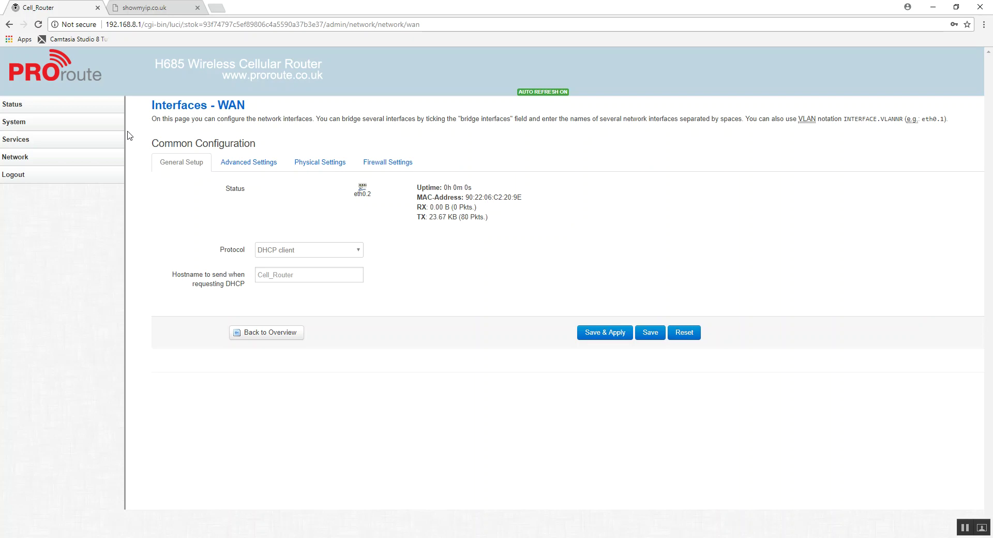
Watch the wired WAN interface eth0.2 obtain 192.168.2.101/24 via DHCP.
{"action": "left_click", "coordinate": [15, 106]}
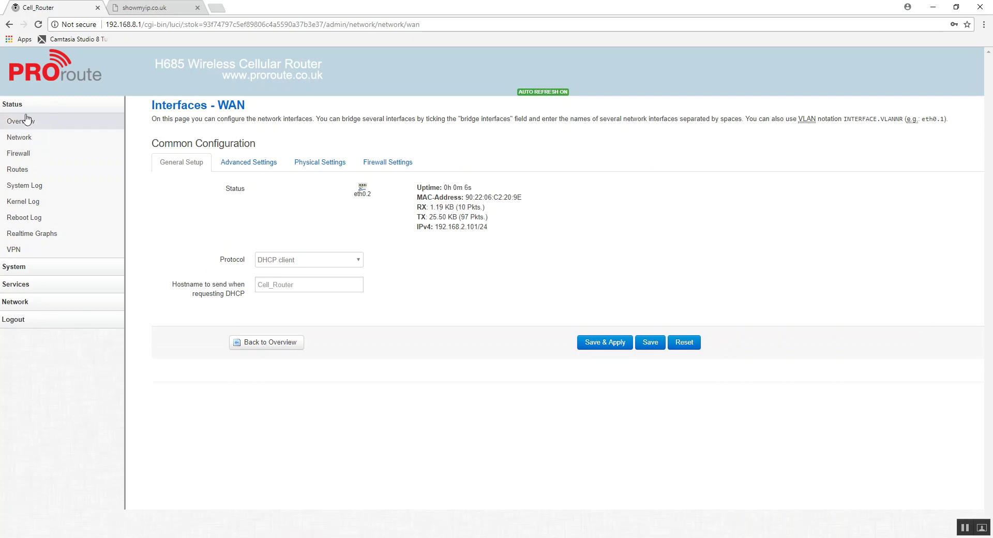
Check WAN status shows DHCP address 192.168.2.101 via gateway 192.168.2.1, then open a new tab.
{"action": "left_click", "coordinate": [19, 137]}
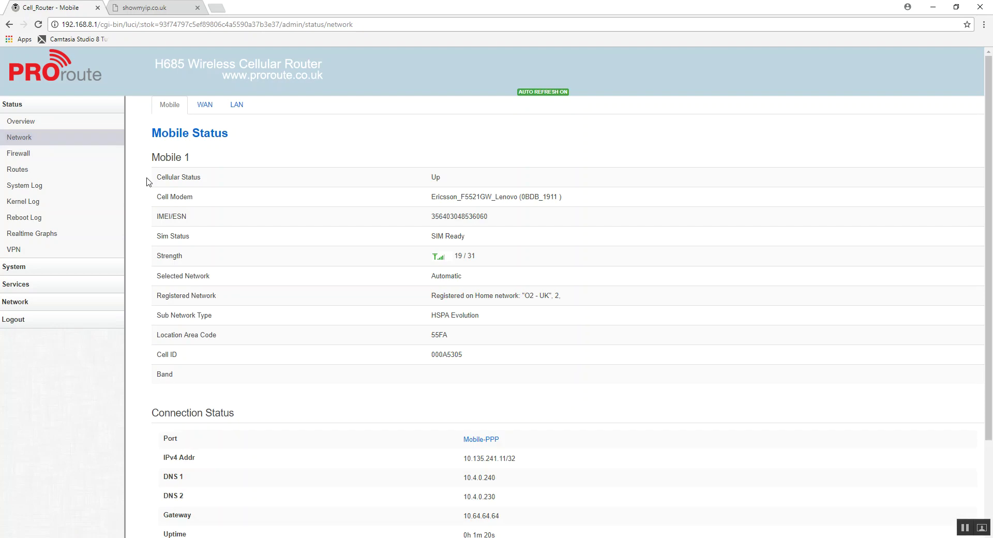
{"action": "left_click", "coordinate": [205, 105]}
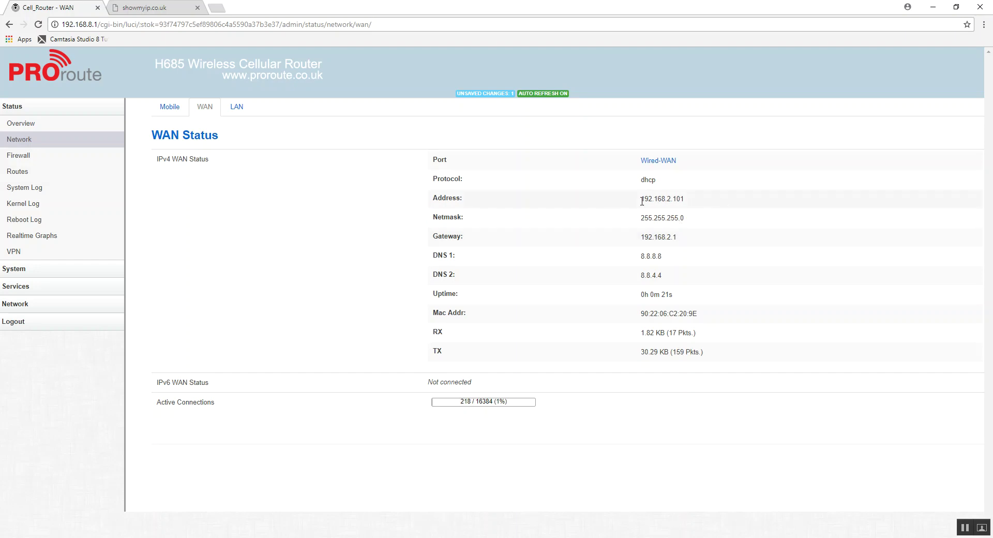
{"action": "left_click", "coordinate": [216, 13]}
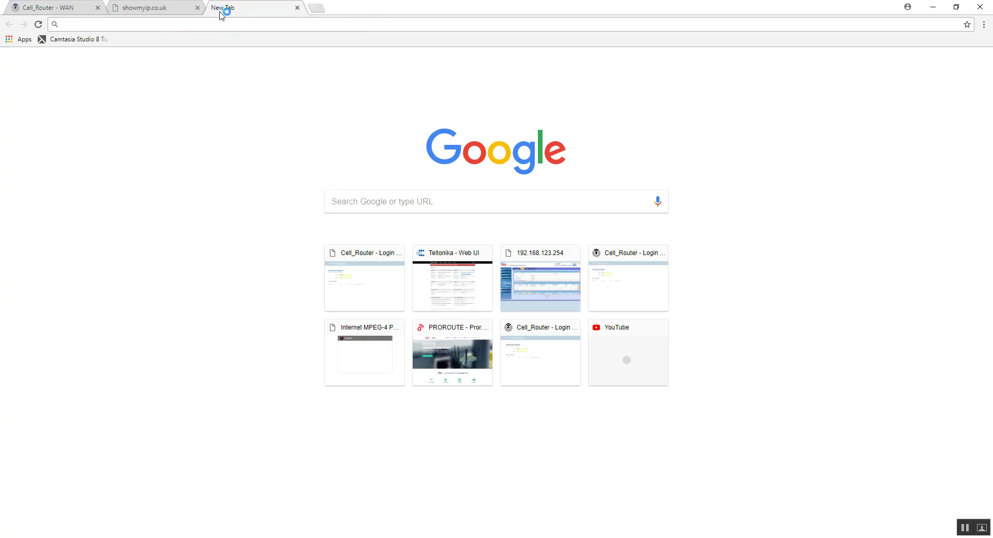
Load 192.168.2.1 in the new tab, recheck the public IP, then return to WAN Status.
{"action": "type", "text": "192.168.2.1"}
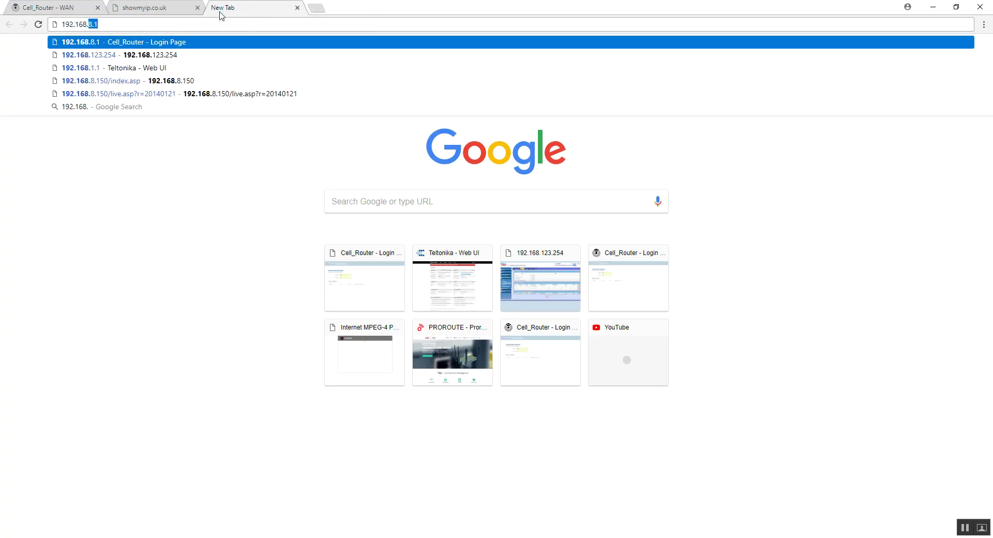
{"action": "key", "text": "Return"}
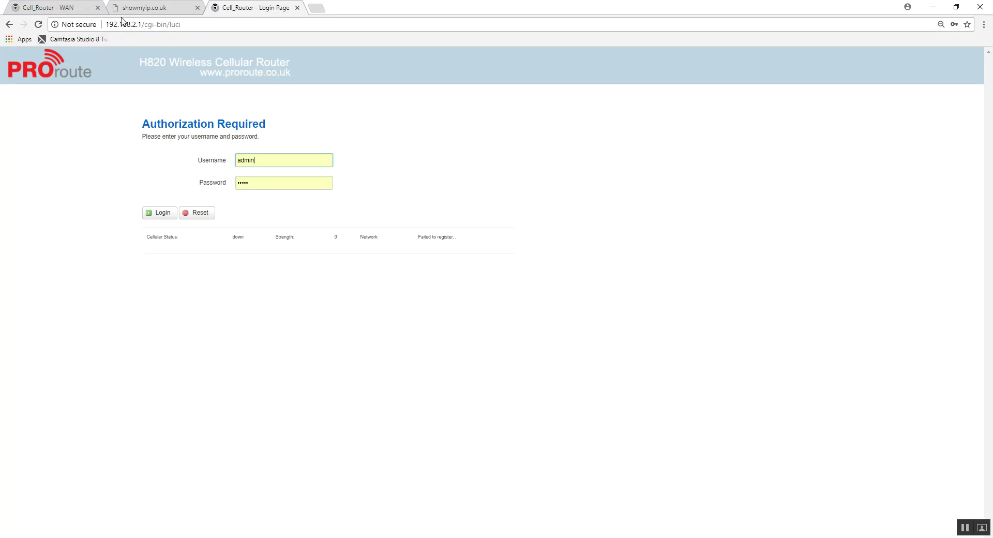
{"action": "left_click", "coordinate": [155, 9]}
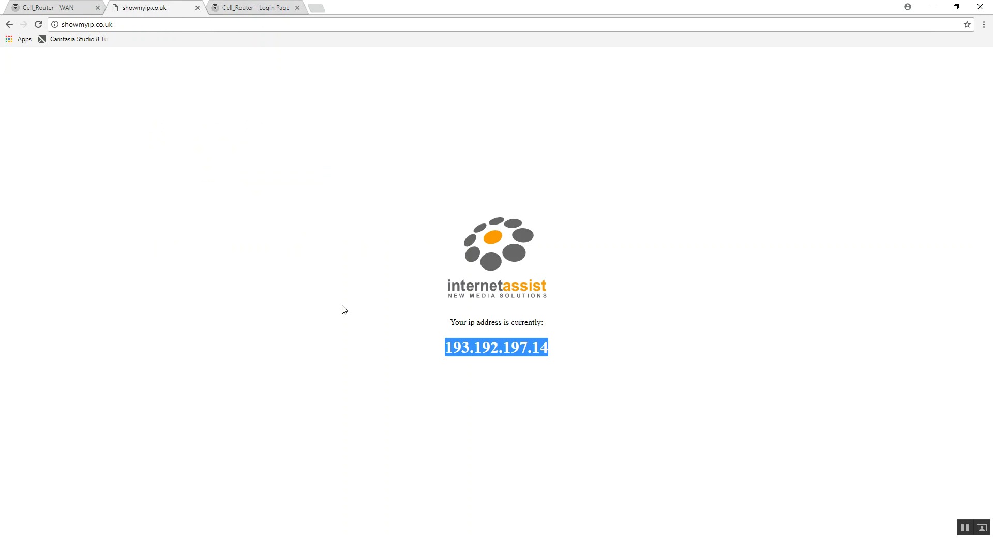
{"action": "left_click", "coordinate": [38, 25]}
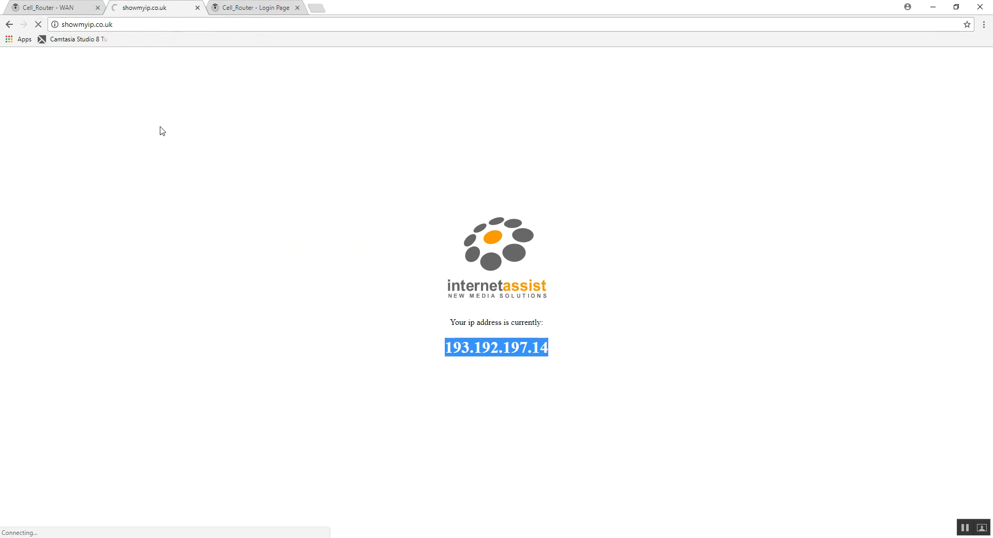
{"action": "left_click", "coordinate": [49, 9]}
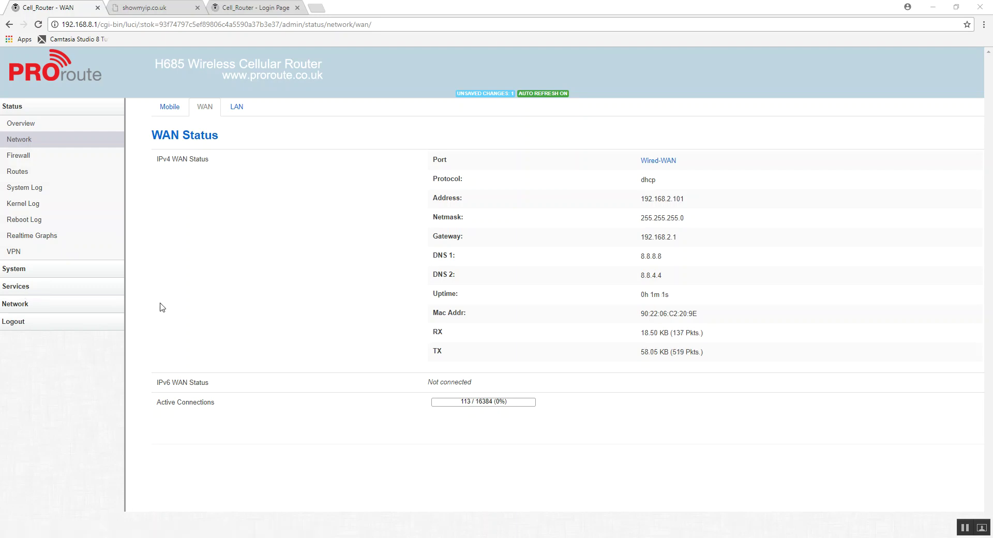
Enable failover on the Failover Configuration page.
{"action": "left_click", "coordinate": [29, 288]}
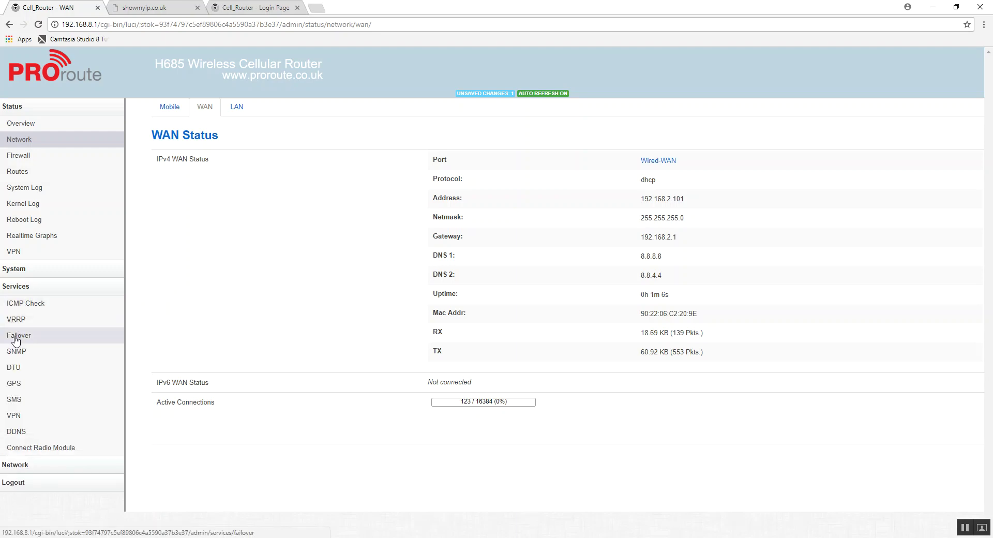
{"action": "left_click", "coordinate": [17, 336]}
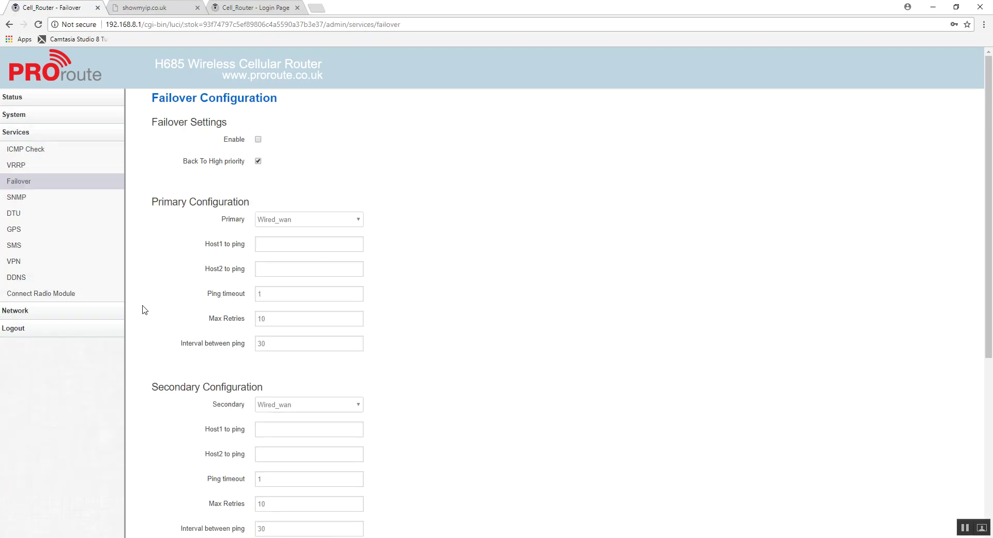
{"action": "left_click", "coordinate": [258, 139]}
Set the secondary connection to Cell_mobile, keeping Wired_wan as primary.
{"action": "left_click", "coordinate": [351, 404]}
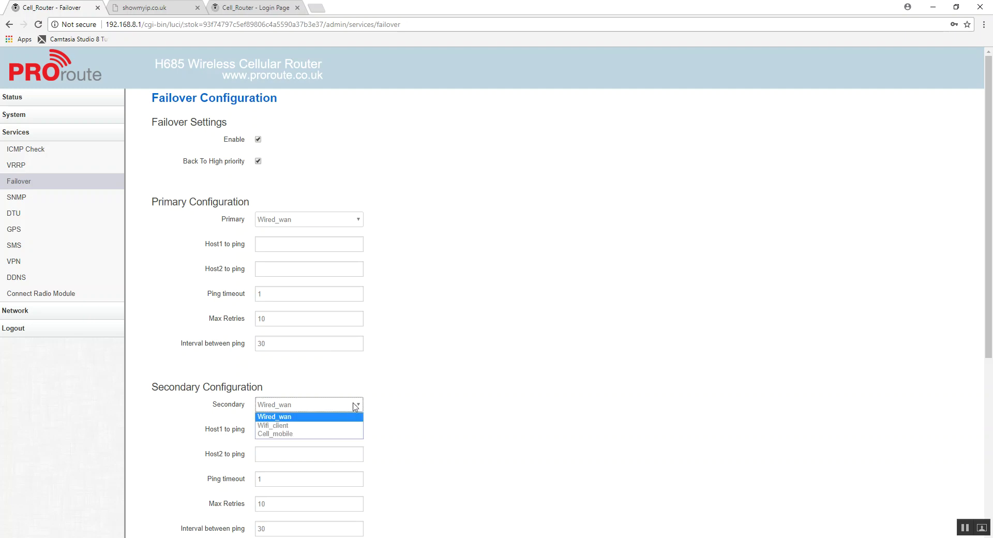
{"action": "left_click", "coordinate": [300, 435]}
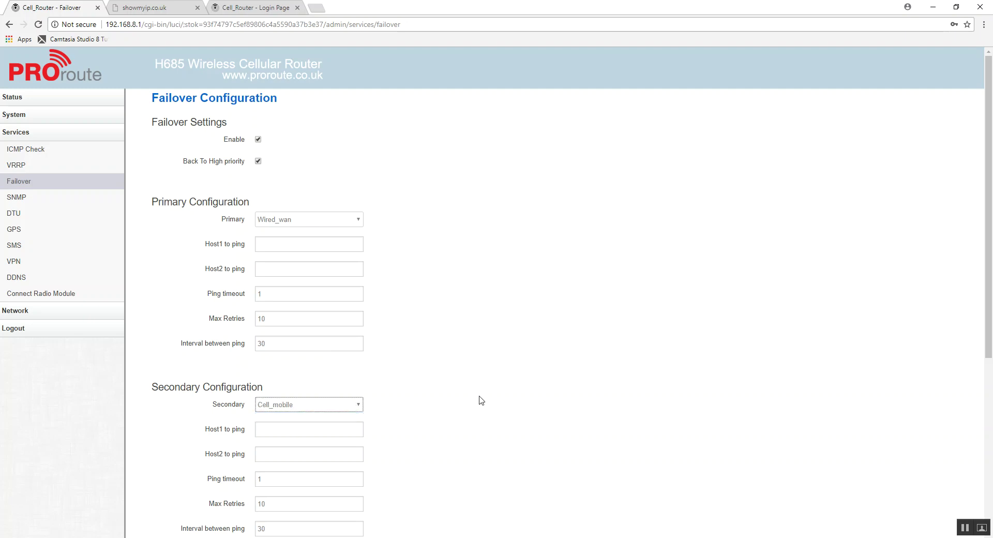
{"action": "scroll", "coordinate": [475, 395], "scroll_direction": "down", "scroll_amount": 2}
{"action": "scroll", "coordinate": [429, 383], "scroll_direction": "down", "scroll_amount": 2}
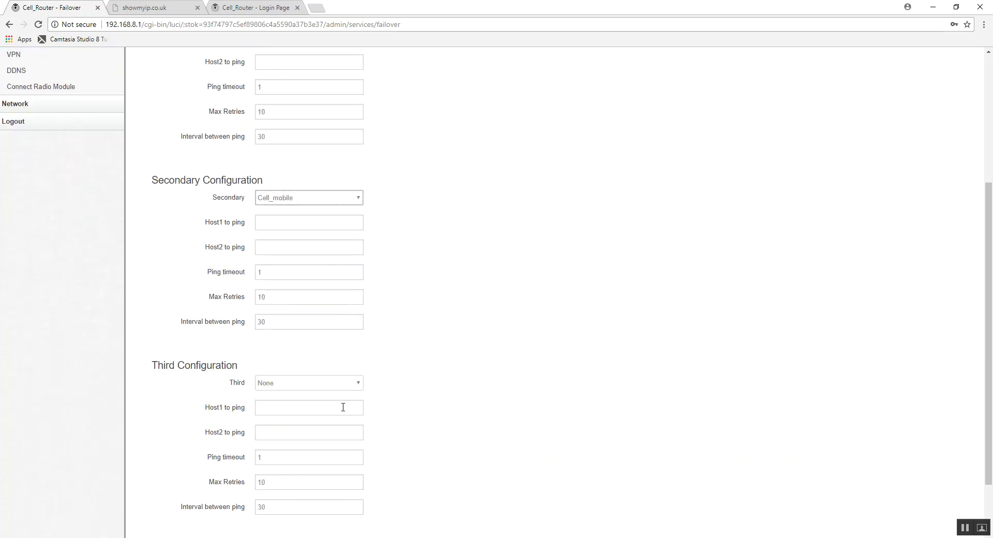
{"action": "scroll", "coordinate": [341, 405], "scroll_direction": "down", "scroll_amount": 2}
{"action": "scroll", "coordinate": [365, 402], "scroll_direction": "up", "scroll_amount": 4}
{"action": "left_click", "coordinate": [266, 172]}
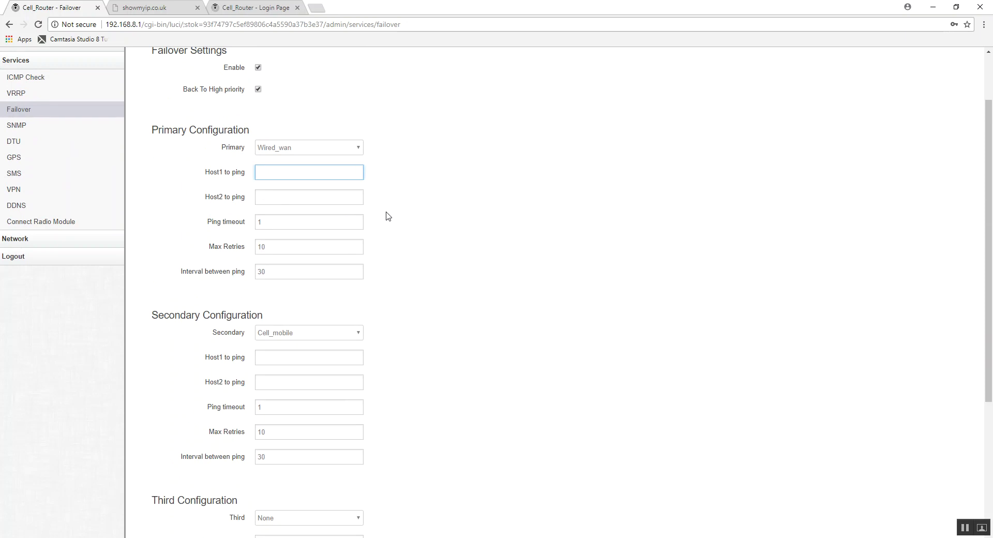
Give the primary ping hosts 8.8.8.8 and 8.8.4.4 with max retries 2.
{"action": "type", "text": "8.8.8.8"}
{"action": "left_click", "coordinate": [265, 193]}
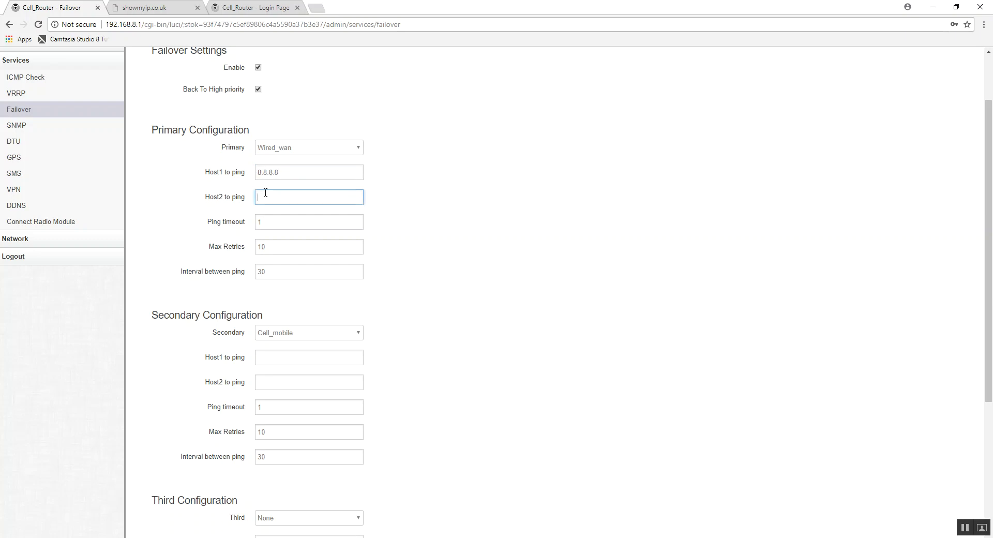
{"action": "type", "text": "8.8.4.4"}
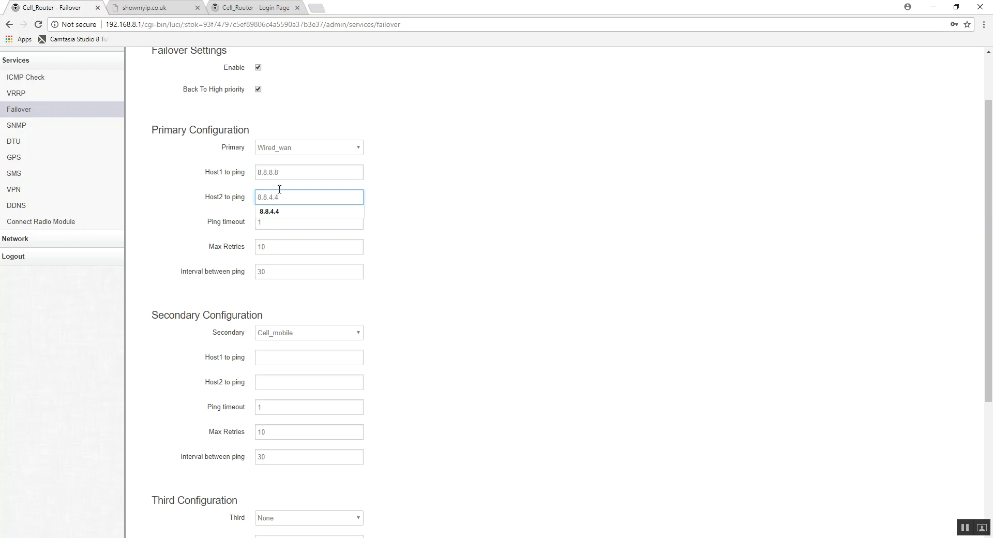
{"action": "left_click", "coordinate": [391, 203]}
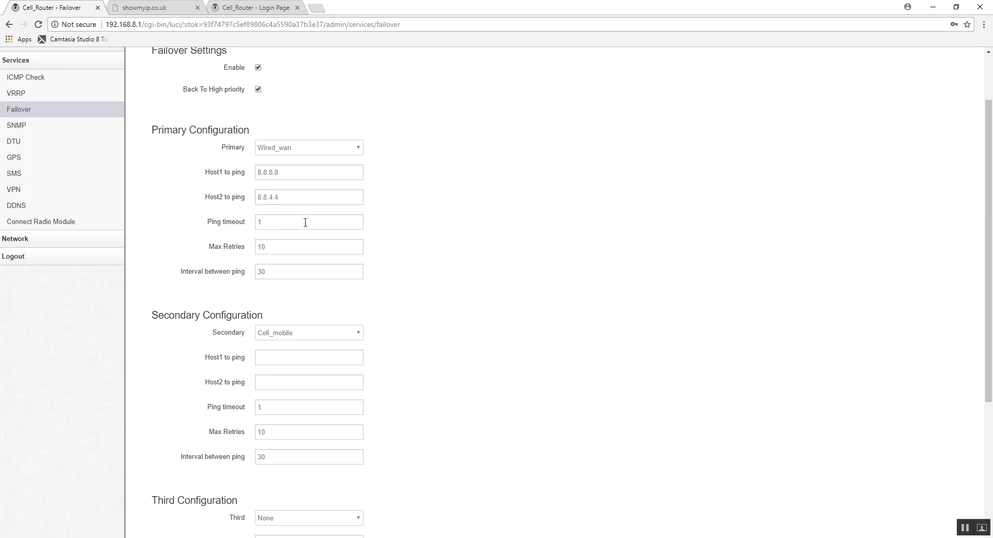
{"action": "double_click", "coordinate": [263, 246]}
{"action": "type", "text": "2"}
{"action": "left_click", "coordinate": [504, 285]}
Set the secondary's first ping host to 8.8.8.8 and begin its second host.
{"action": "left_click", "coordinate": [275, 361]}
{"action": "type", "text": "8.8.8.8"}
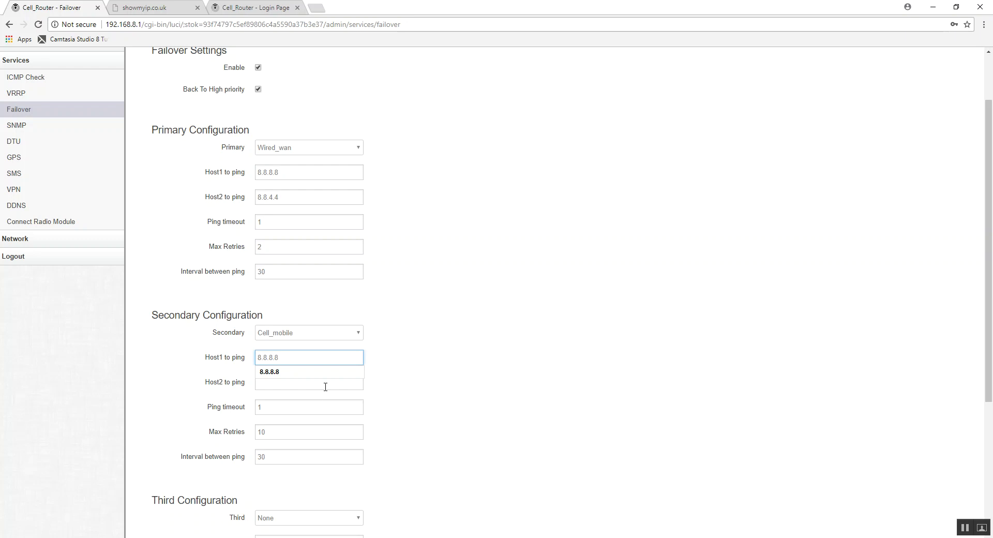
{"action": "left_click", "coordinate": [316, 385]}
{"action": "type", "text": "8.8.8"}
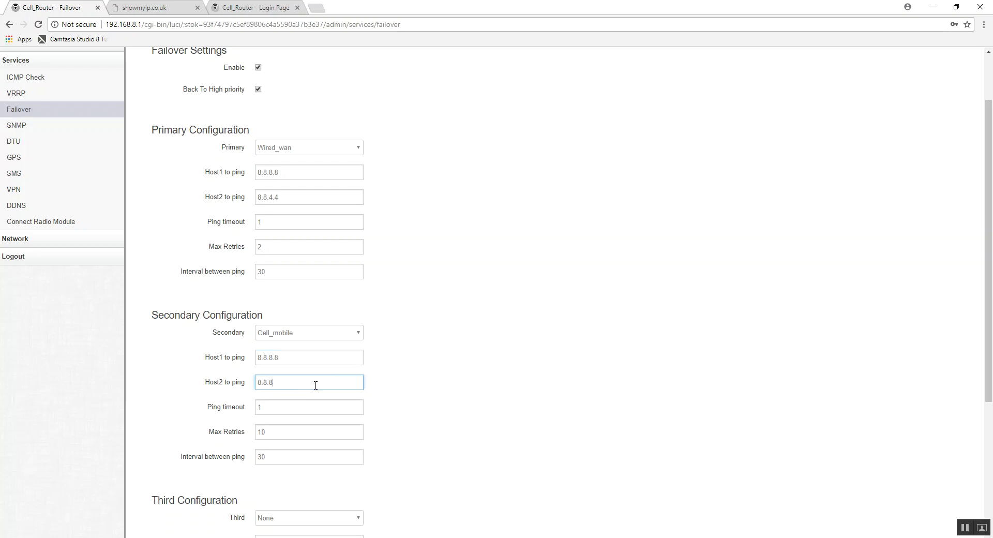
{"action": "key", "text": "Return"}
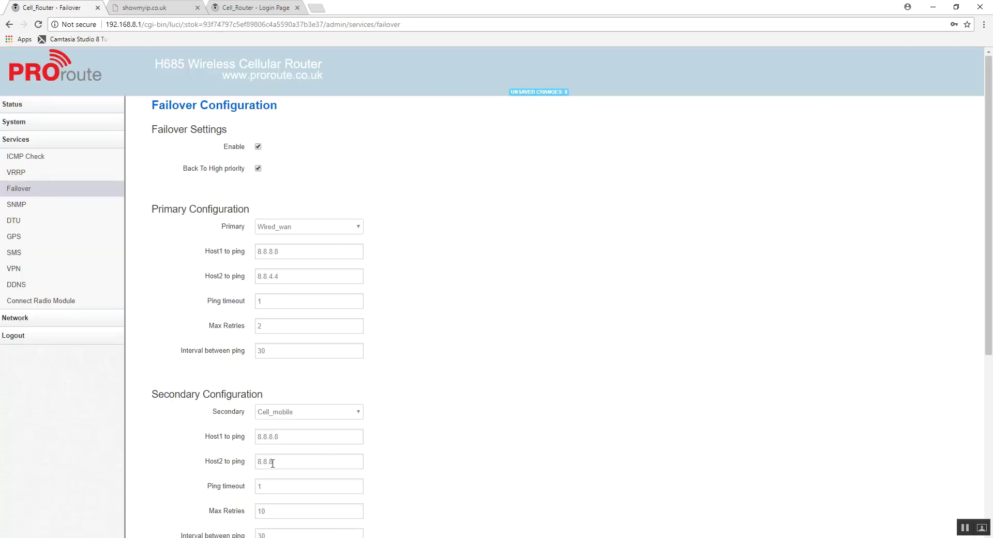
{"action": "left_click", "coordinate": [288, 465]}
Correct the secondary's second ping host to 8.8.4.4.
{"action": "key", "text": "BackSpace"}
{"action": "type", "text": "4.4"}
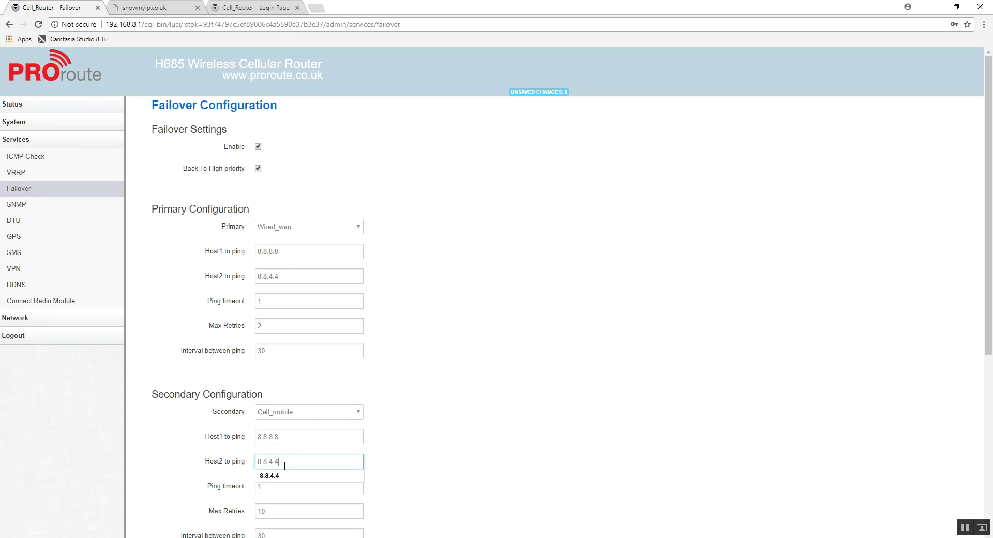
{"action": "left_click", "coordinate": [377, 478]}
Set the secondary max retries to 2 and save and apply the failover settings.
{"action": "scroll", "coordinate": [275, 474], "scroll_direction": "down", "scroll_amount": 1}
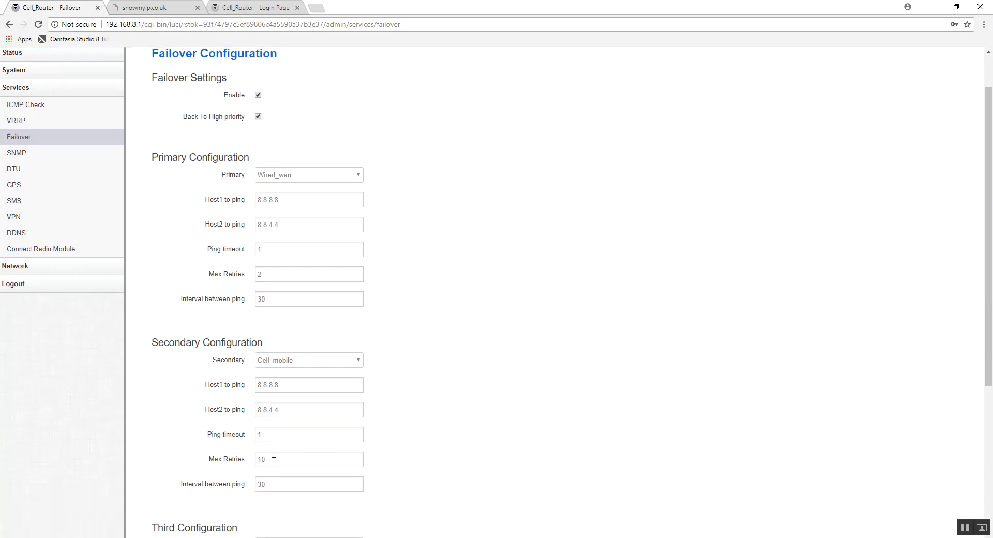
{"action": "double_click", "coordinate": [274, 453]}
{"action": "type", "text": "2"}
{"action": "left_click", "coordinate": [459, 425]}
{"action": "scroll", "coordinate": [383, 403], "scroll_direction": "down", "scroll_amount": 5}
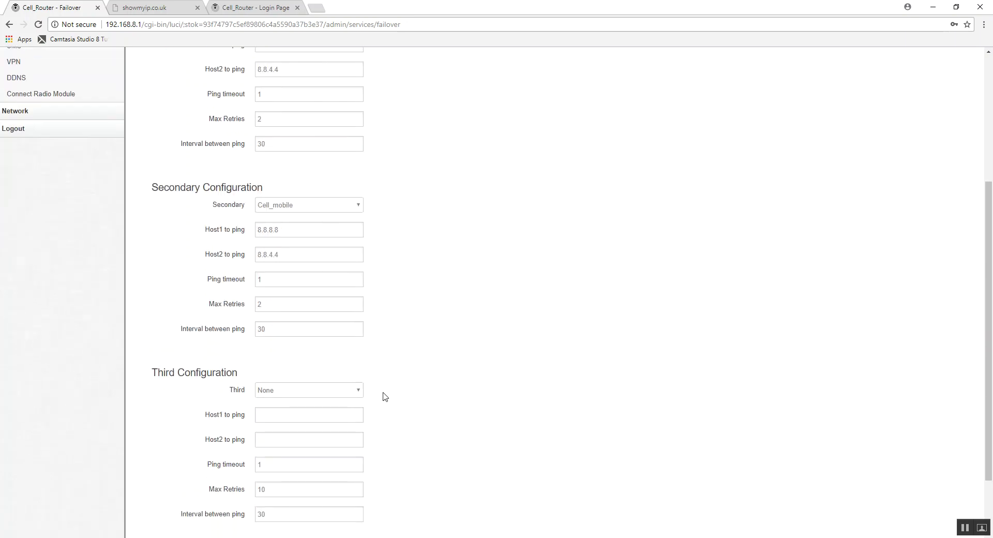
{"action": "left_click", "coordinate": [571, 488]}
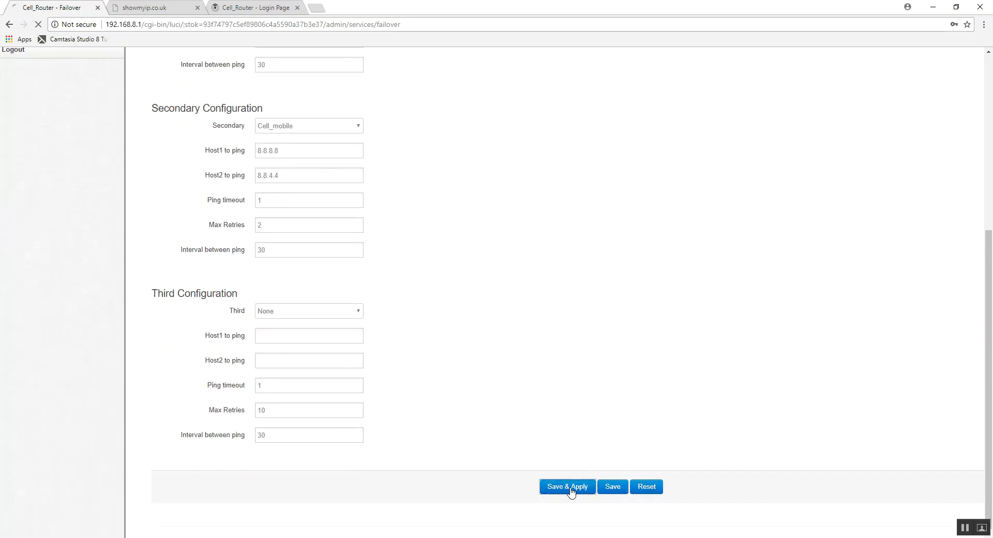